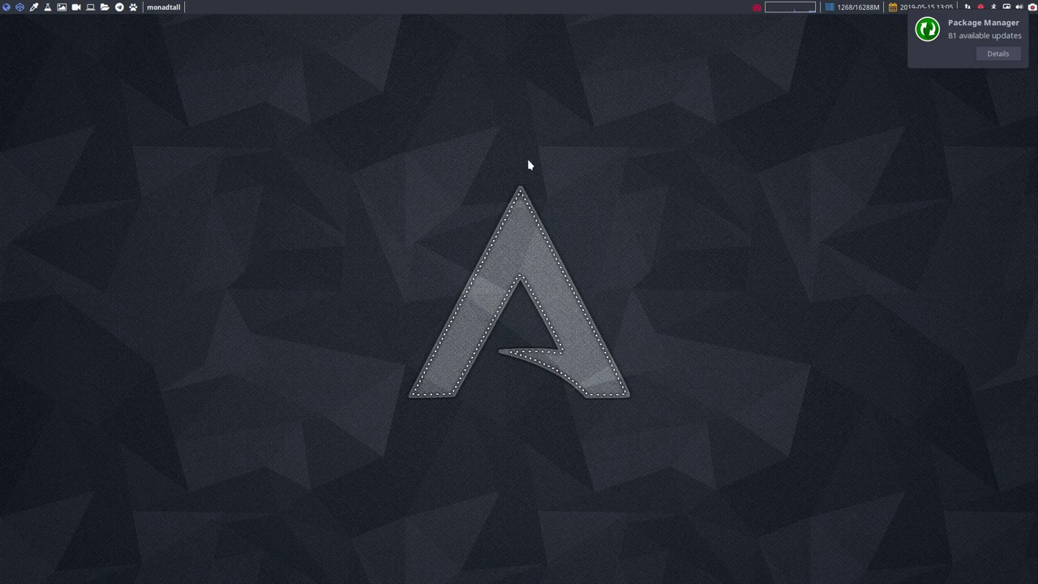
Open a terminal and list the shell aliases, marking the four mirror-ranking aliases.
key("super+Return")
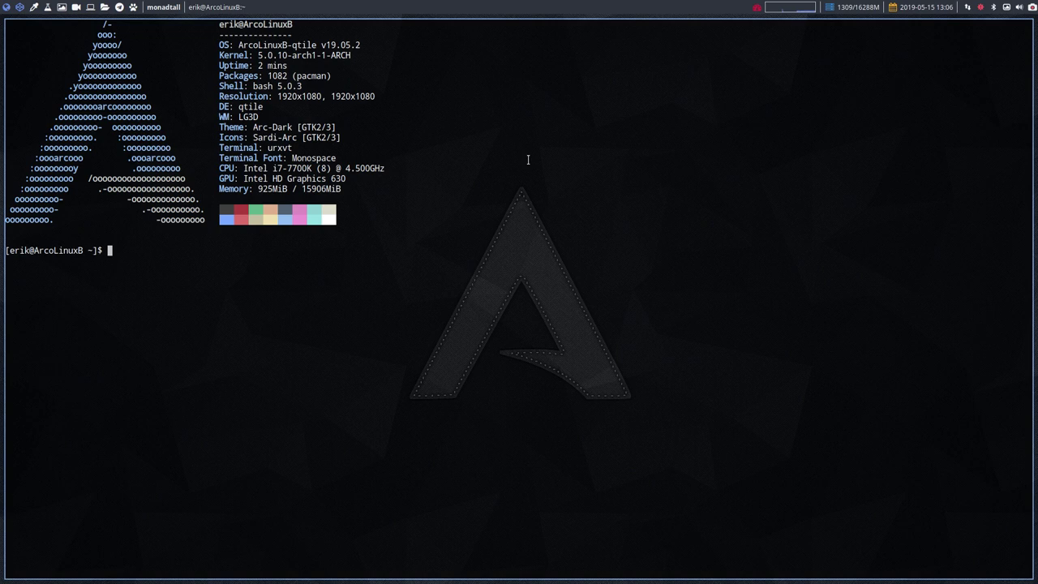
type("alias")
key("Return")
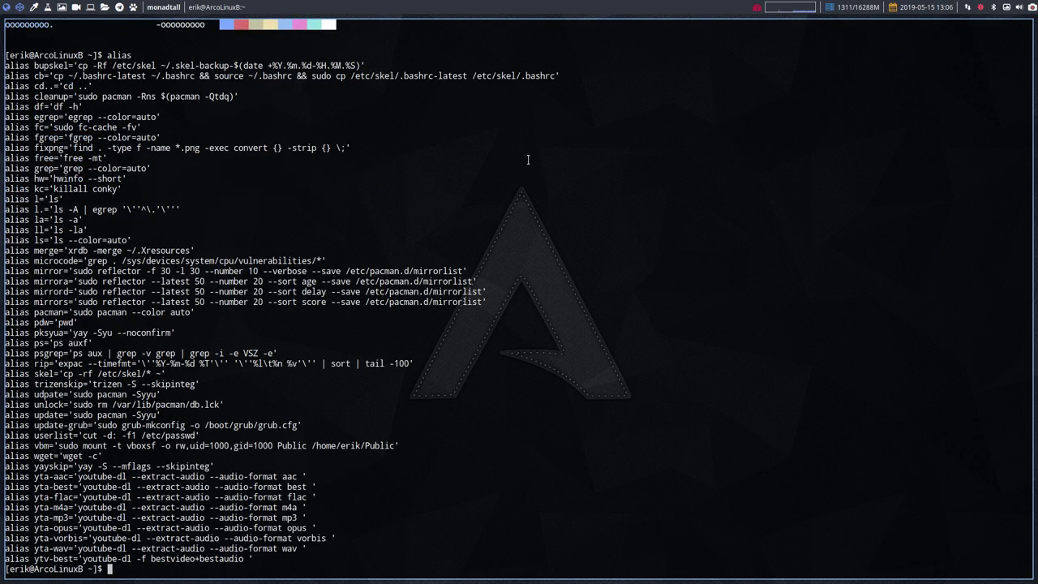
left_click_drag(485, 305, 4, 271)
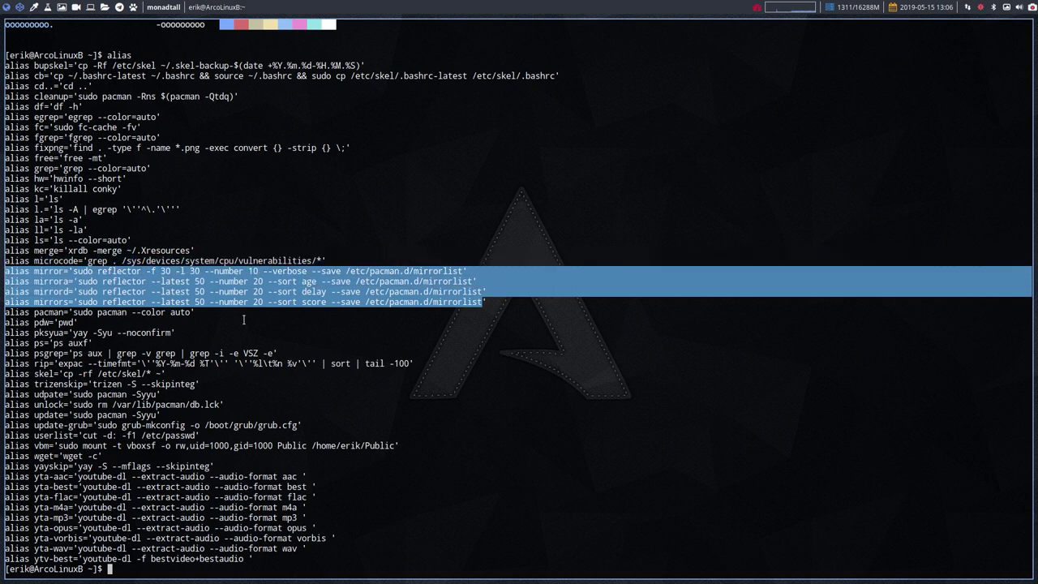
left_click(246, 400)
Run the mirror alias with the sudo password to rank mirrors with reflector.
type("mi")
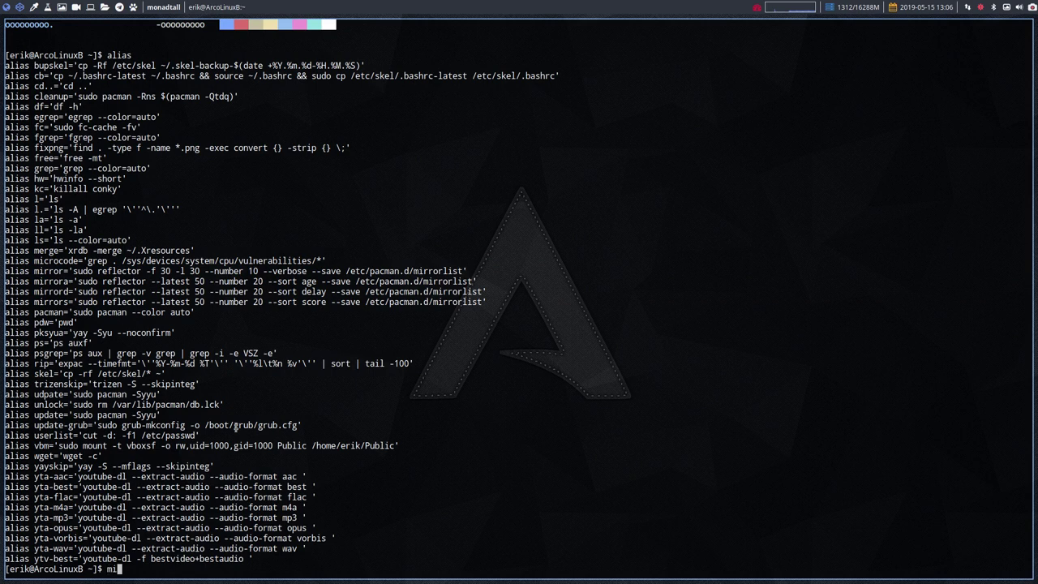
type("rror")
key("Return")
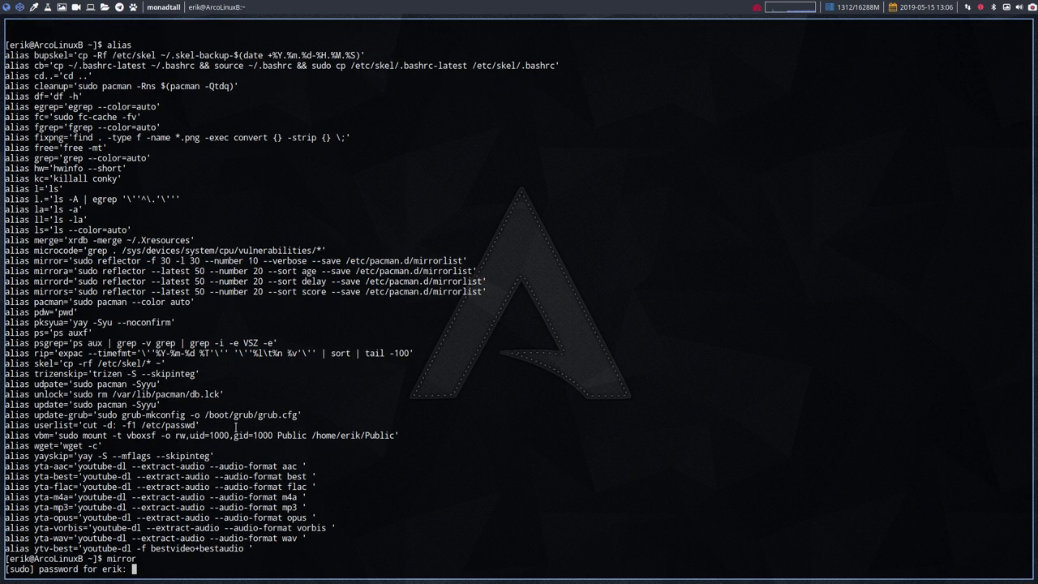
key("Return")
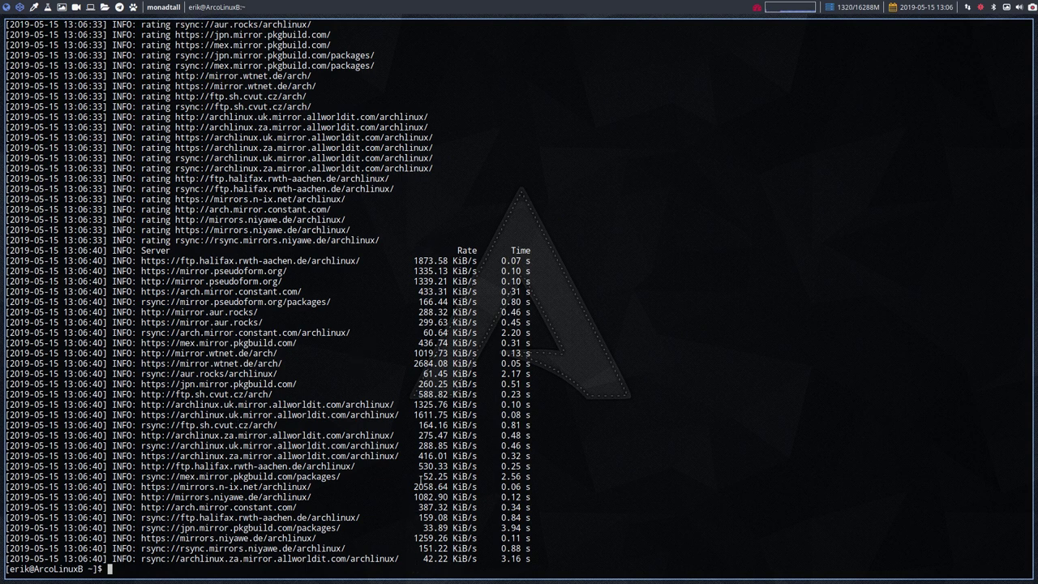
Compare the n-ix.net and wtnet.de (2684.08) mirror rates in reflector's ranked server table.
left_click_drag(410, 486, 162, 487)
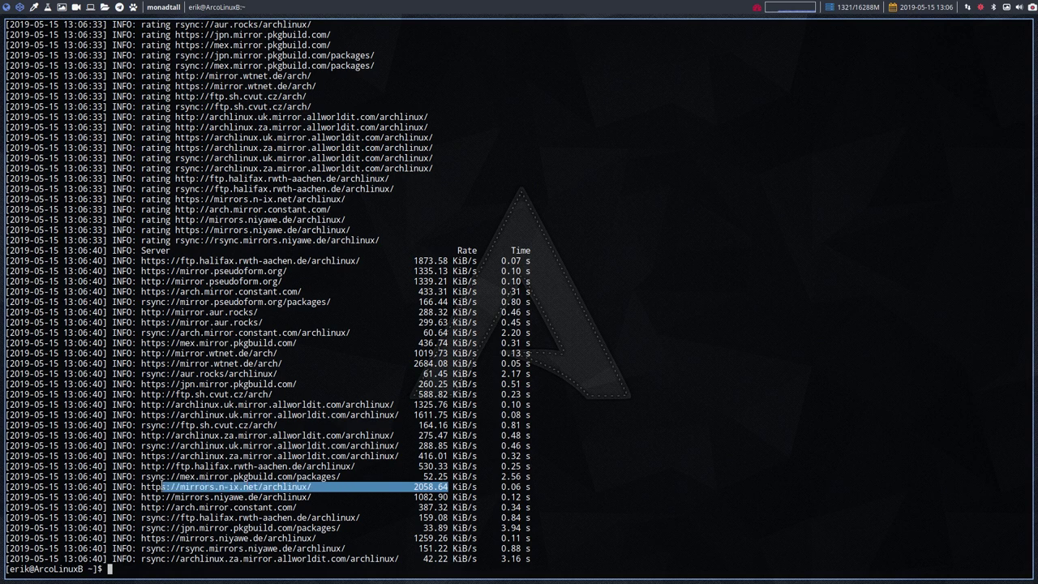
left_click_drag(458, 364, 156, 363)
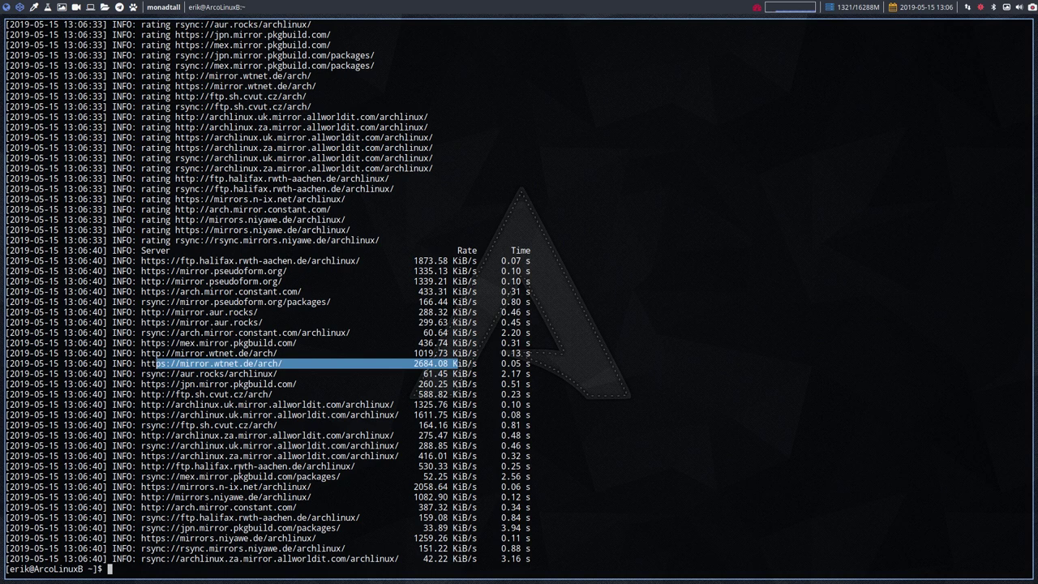
left_click(240, 469)
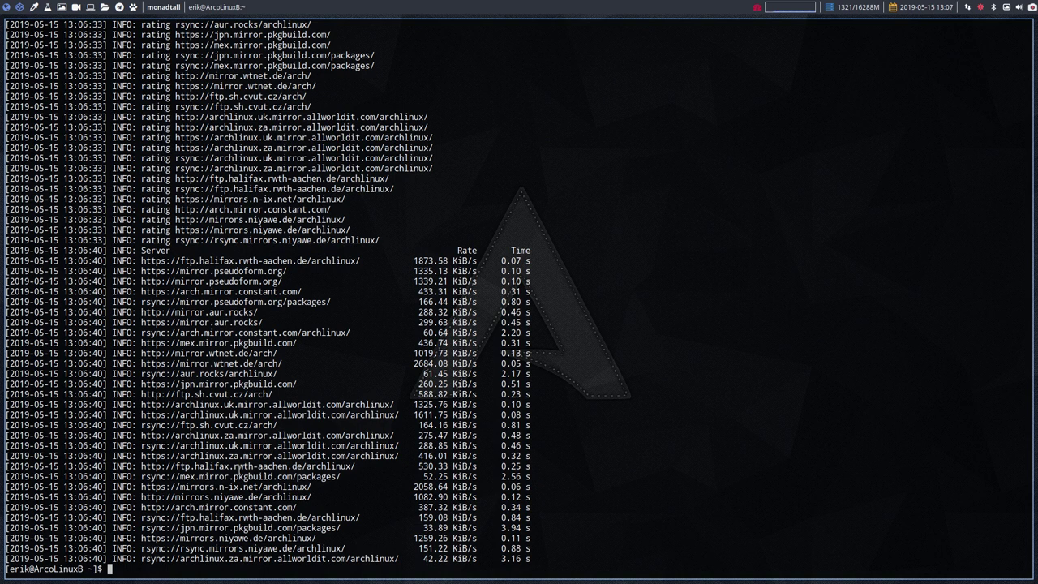
Run update, confirm the upgrade, and review arcolinux-bin-git and arcolinux-variety-git in the package list.
type("update")
key("Return")
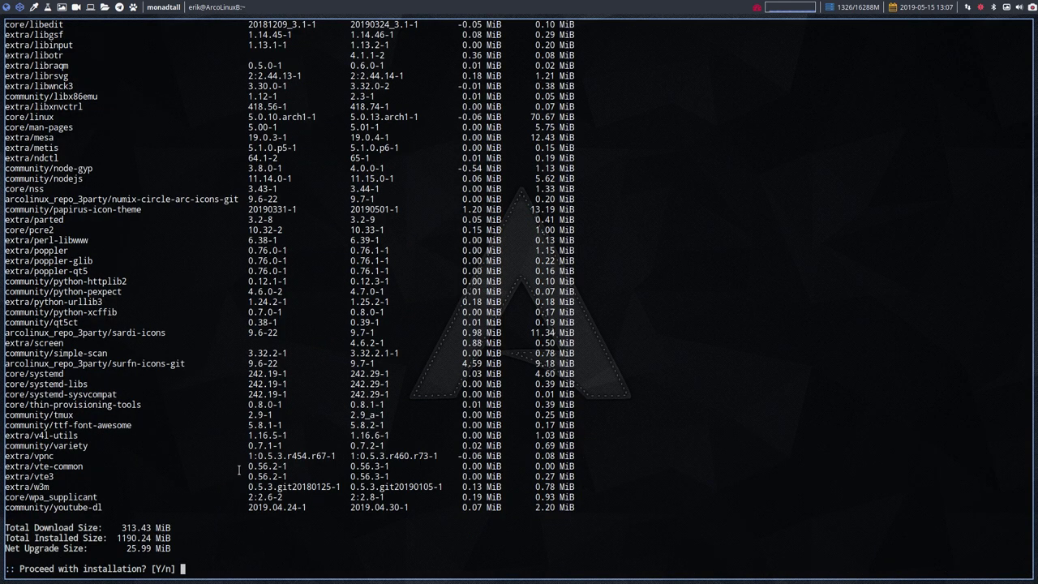
key("Return")
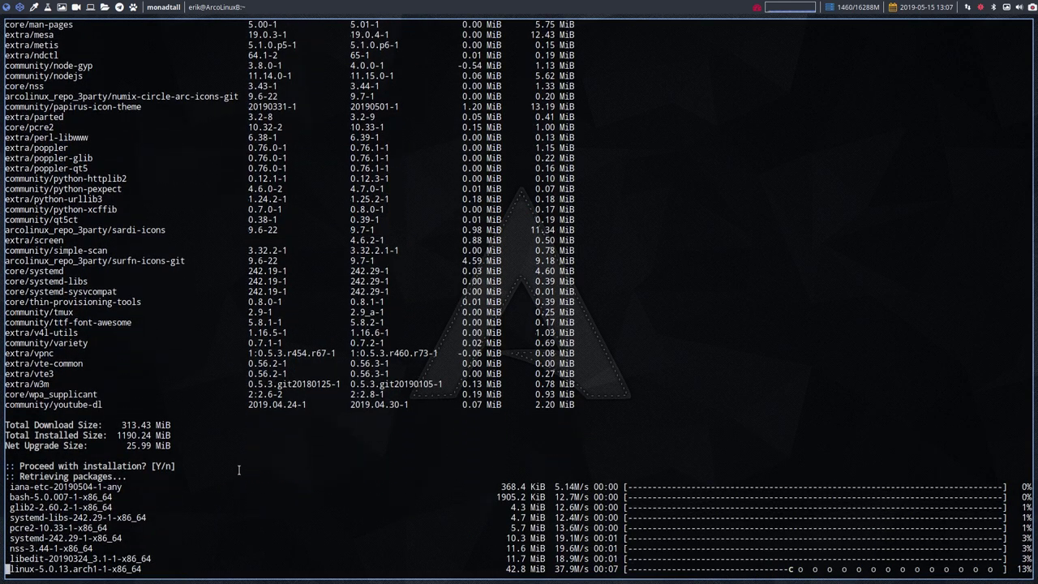
scroll(239, 469, "up", 20)
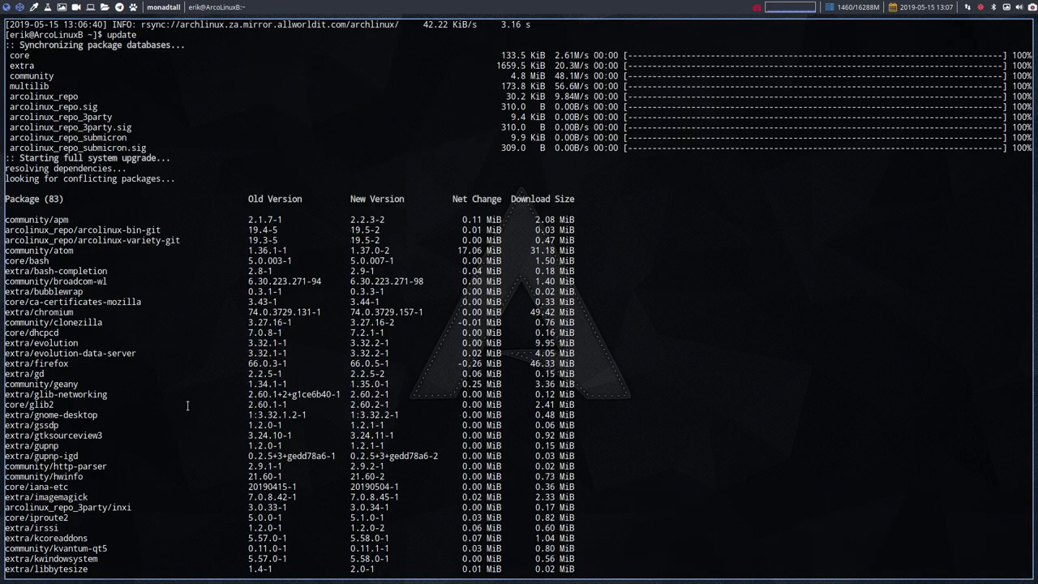
left_click_drag(191, 241, 6, 230)
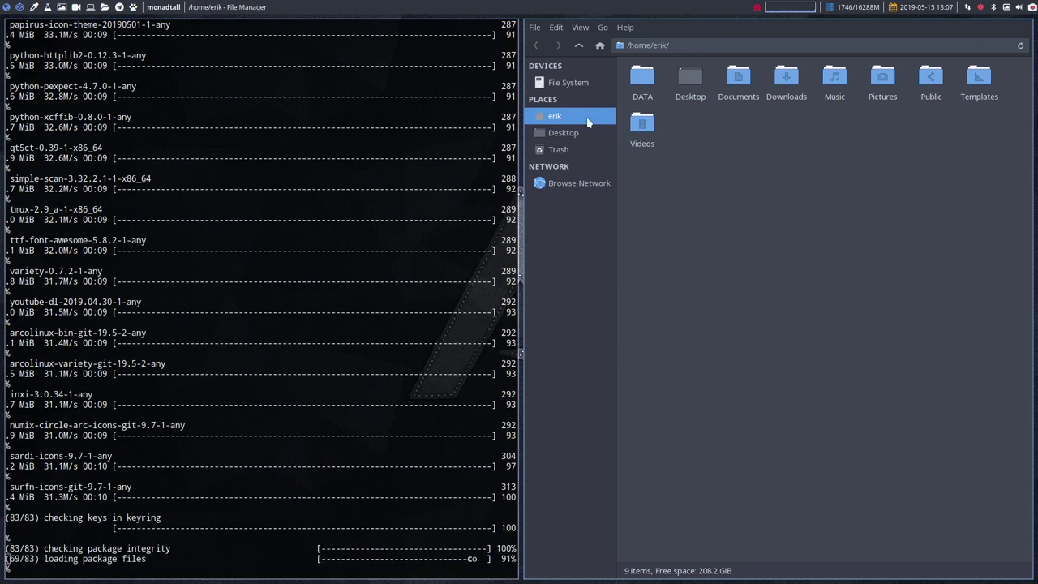
Open /etc/pacman.d/arcolinux-mirrorlist from Thunar in Sublime Text.
left_click(579, 84)
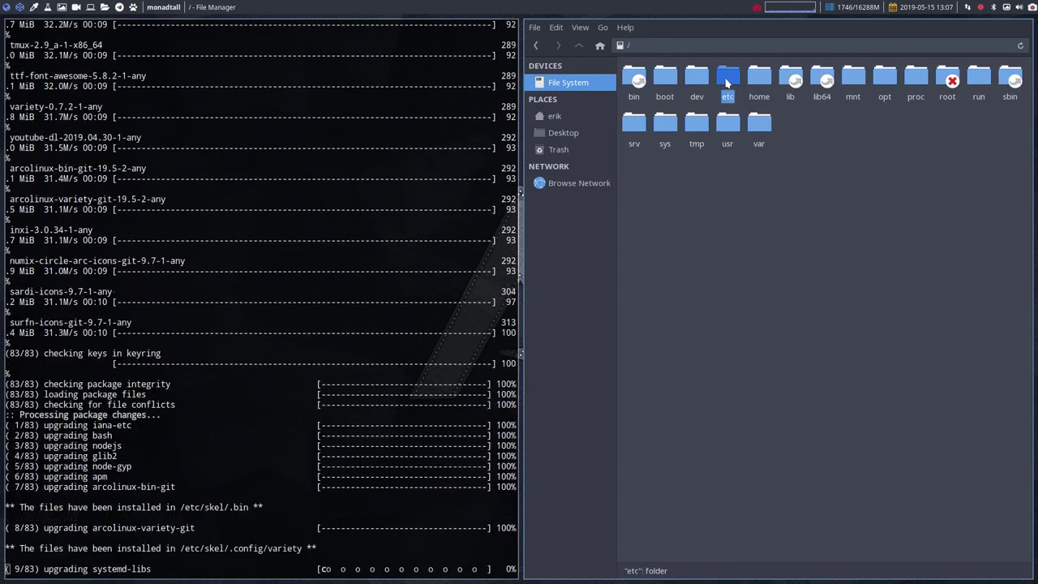
double_click(725, 77)
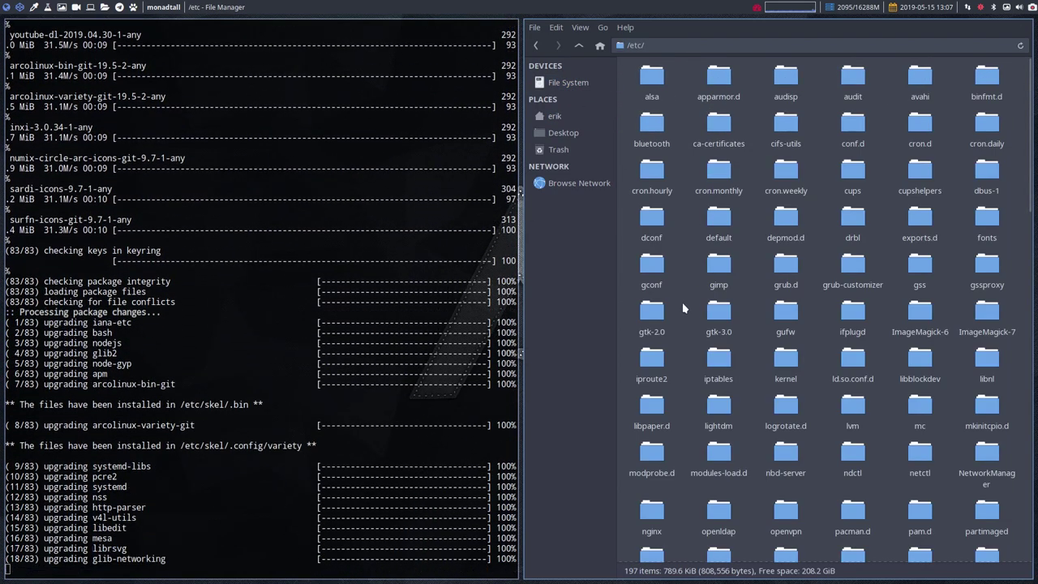
type("pacman")
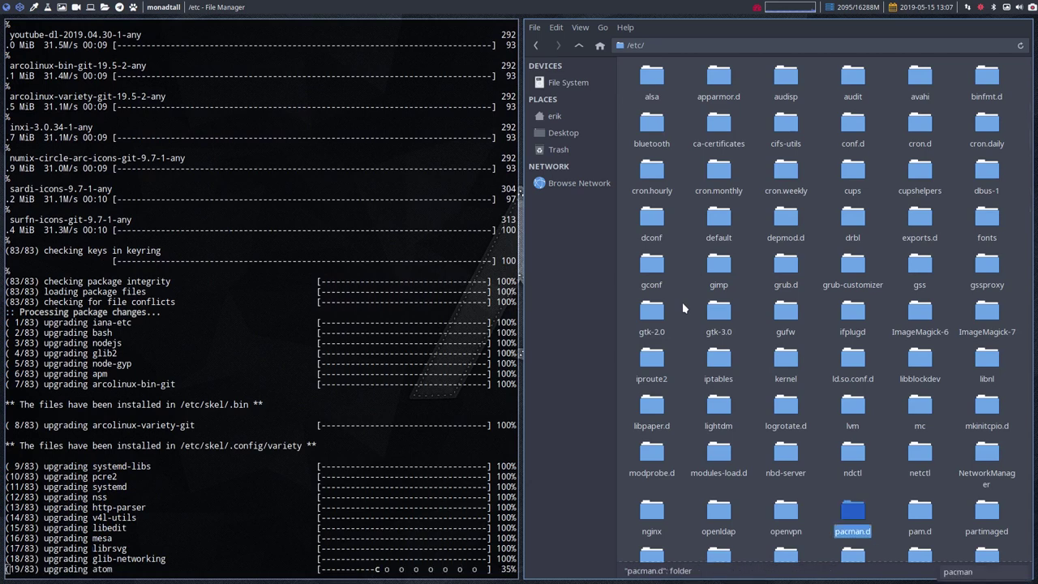
key("Return")
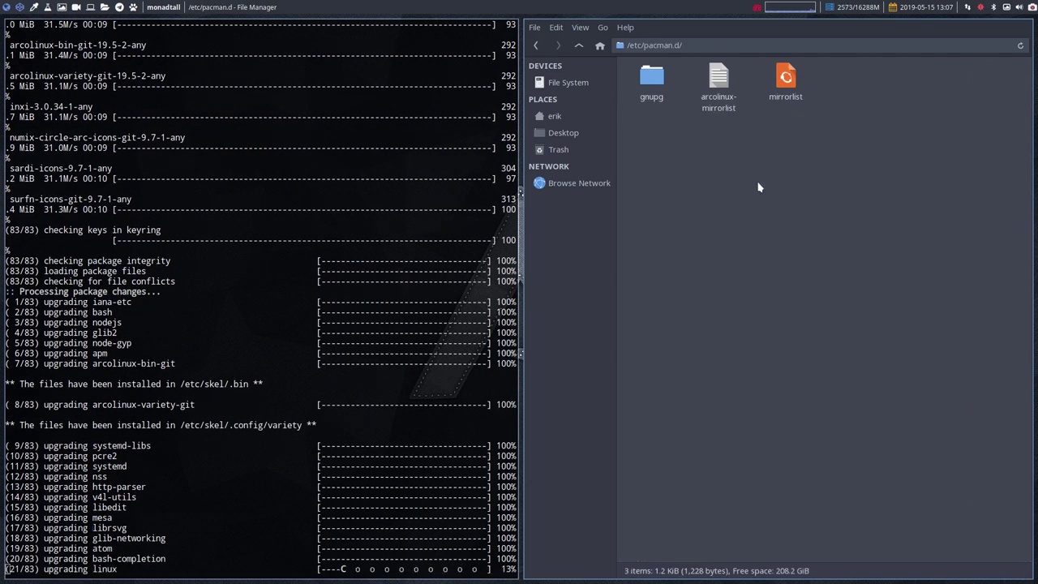
double_click(716, 87)
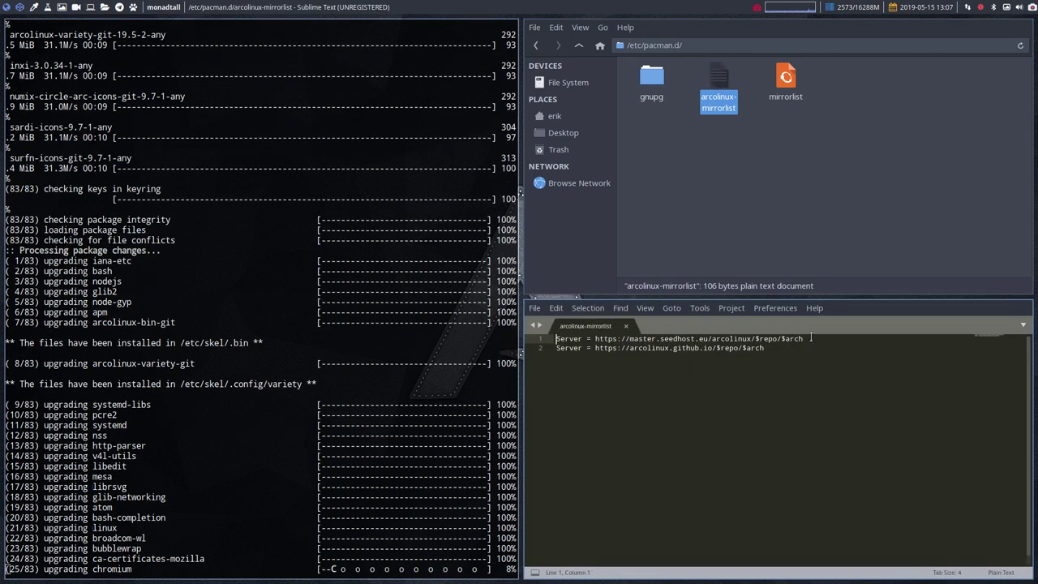
left_click_drag(810, 338, 613, 338)
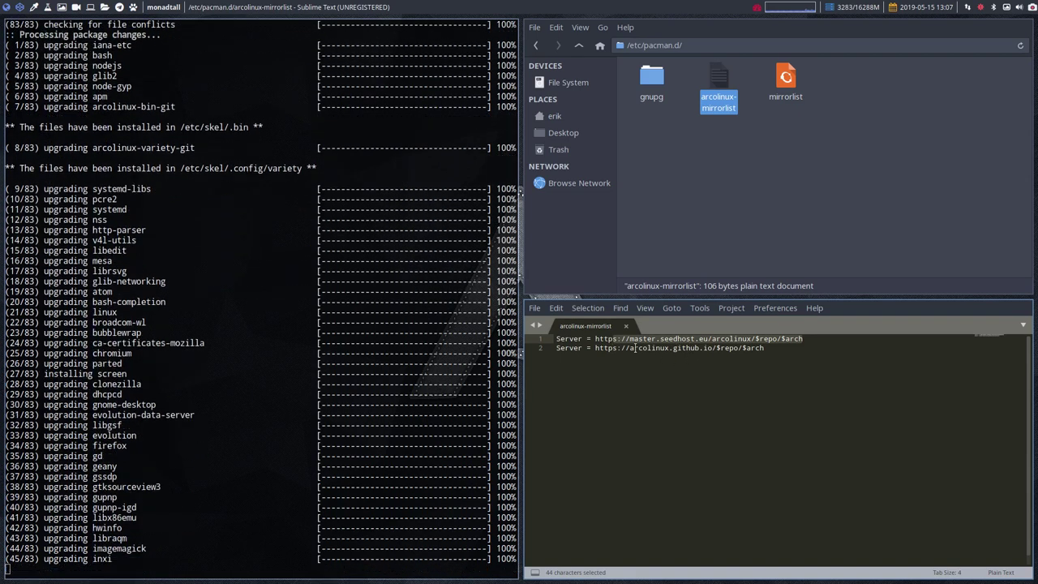
left_click_drag(622, 347, 774, 347)
left_click(686, 348)
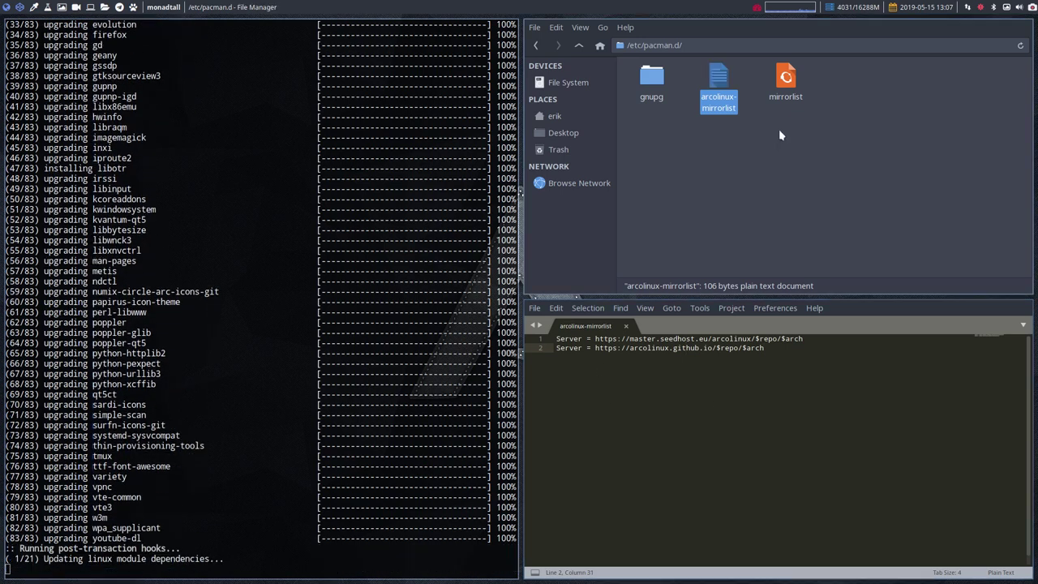
left_click(788, 81)
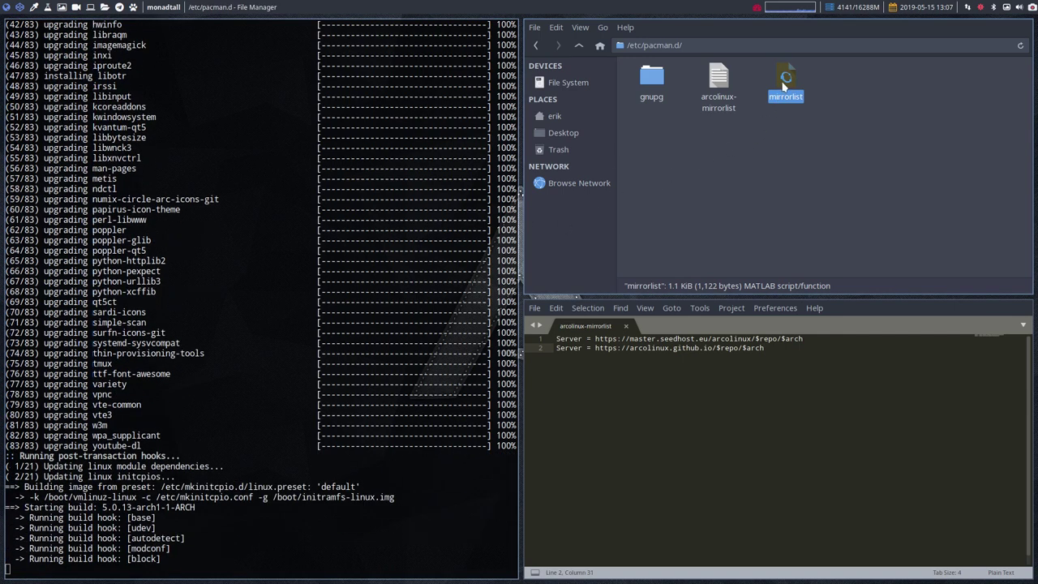
Open mirrorlist and review its reflector command and ranked servers like wtnet.de.
key("Return")
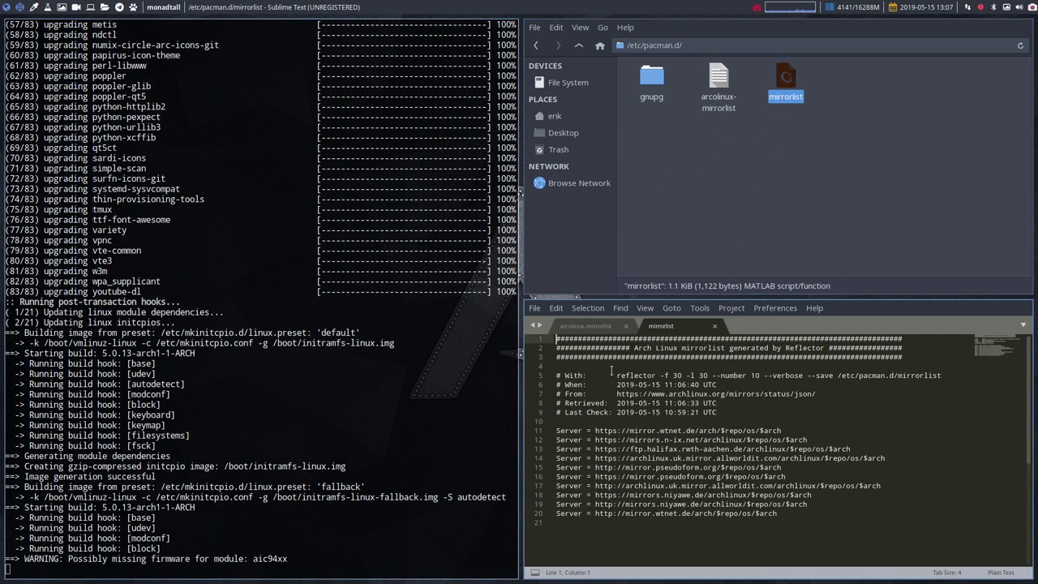
left_click_drag(614, 376, 691, 375)
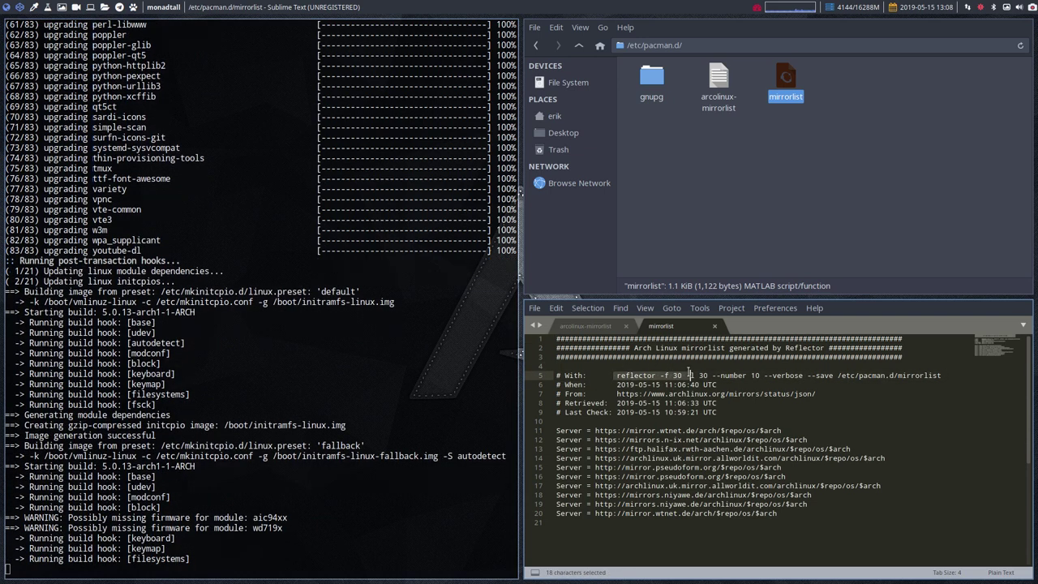
left_click_drag(781, 431, 590, 431)
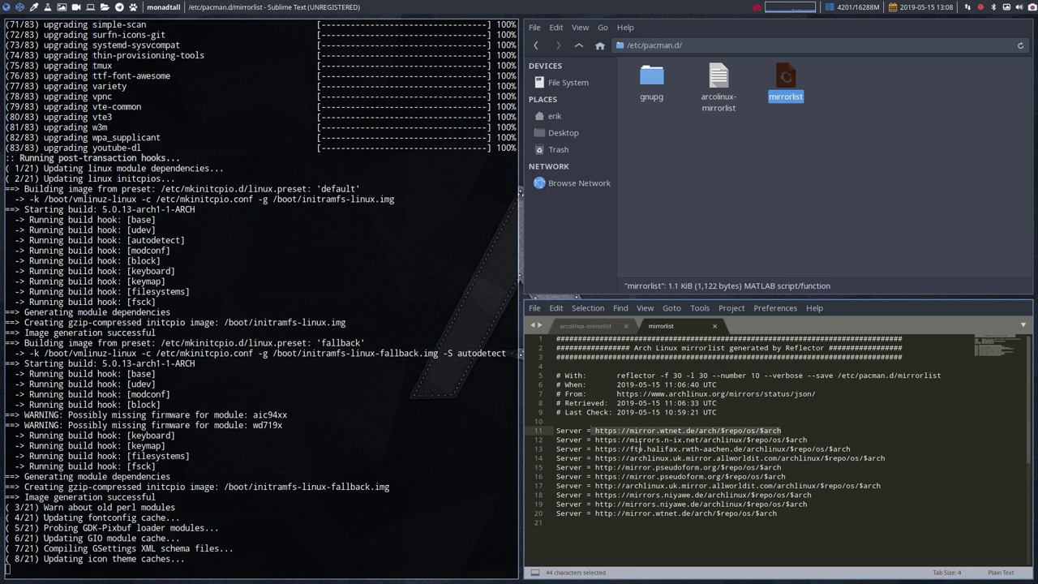
left_click_drag(788, 435, 557, 438)
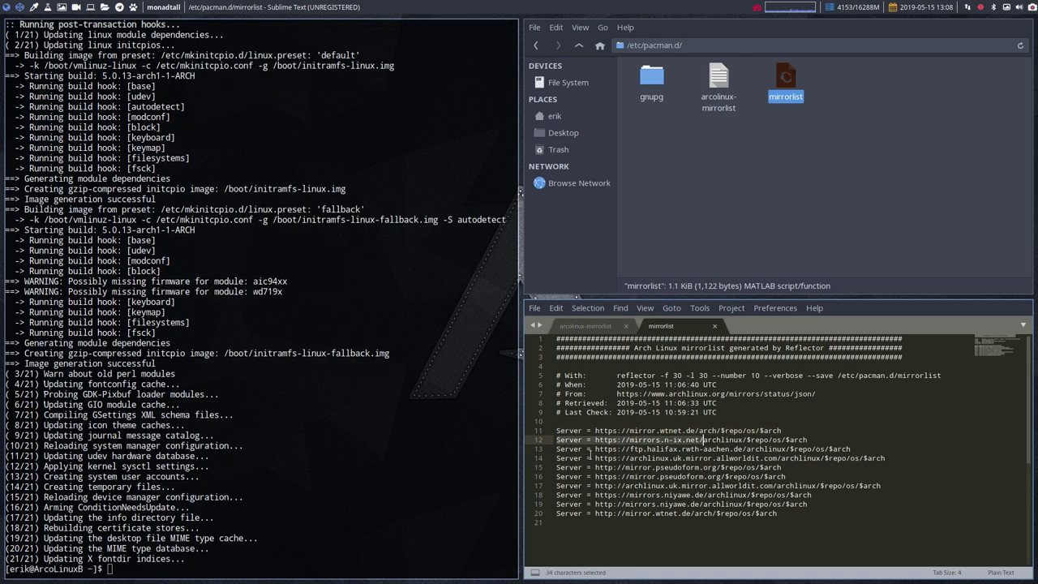
left_click_drag(591, 458, 677, 448)
left_click(769, 523)
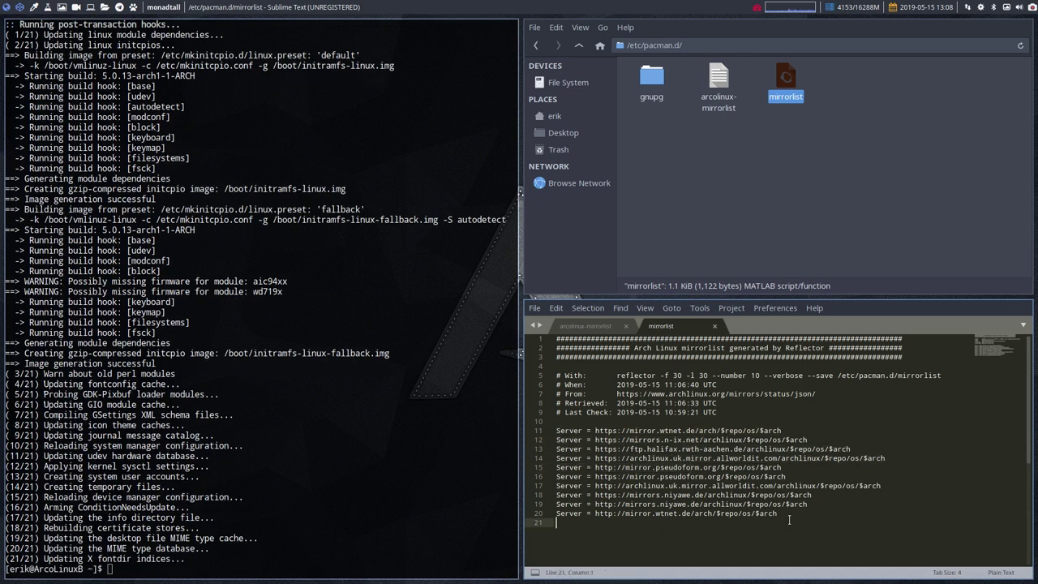
Close the mirrorlist and arcolinux-mirrorlist tabs and quit the file manager.
left_click(715, 326)
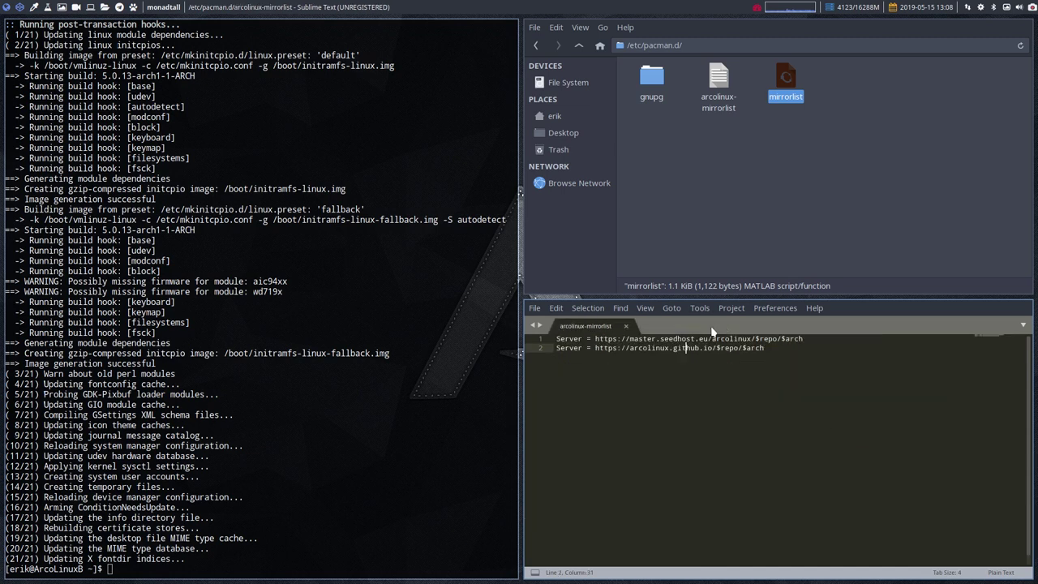
left_click(627, 326)
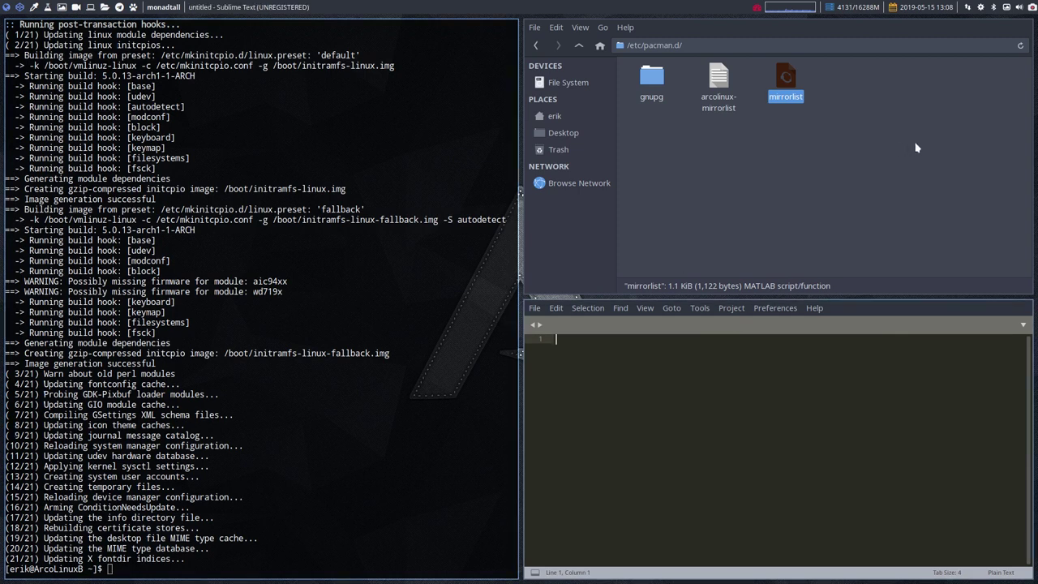
left_click(936, 153)
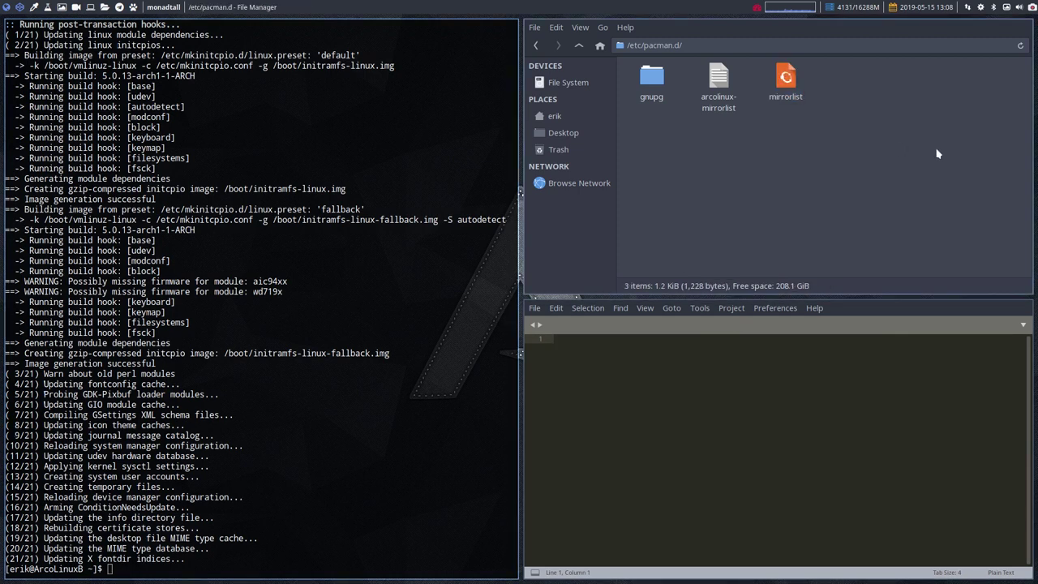
key("super+q")
key("super+q")
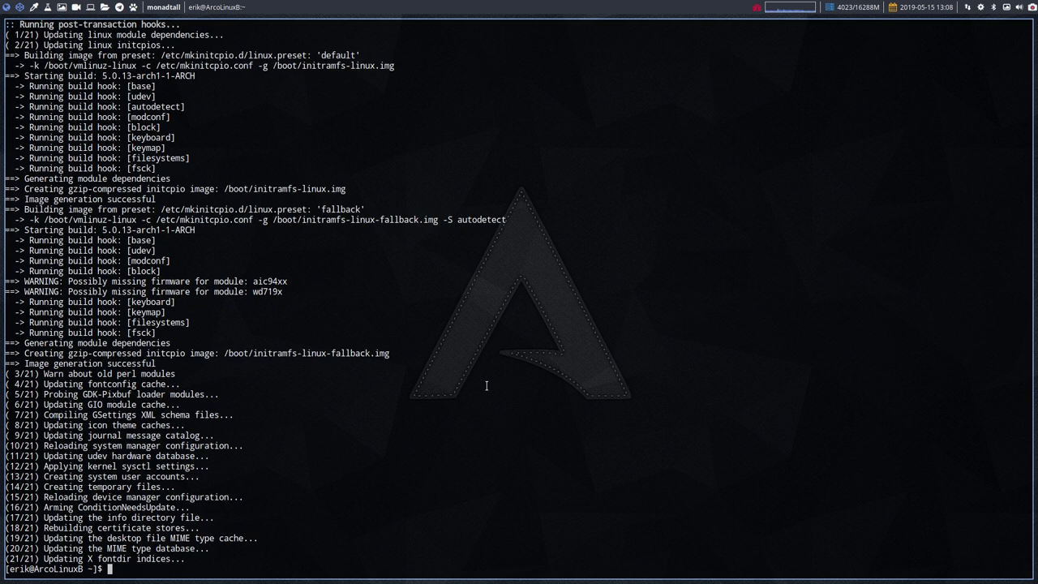
Run update, which finds nothing to do, then pksyua accepting defaults to upgrade 4 AUR packages.
type("update")
key("Return")
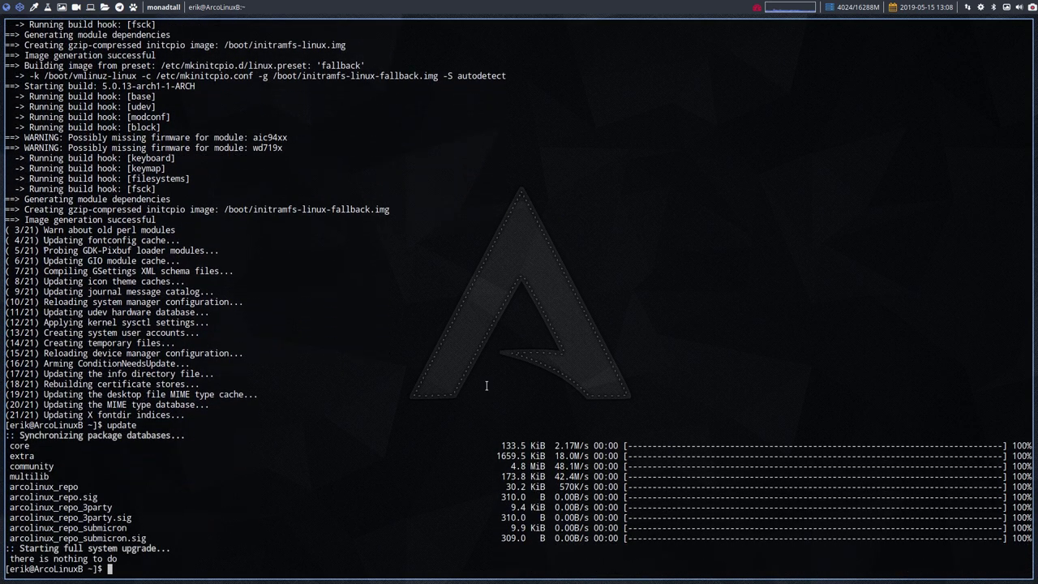
type("pksyua")
key("Return")
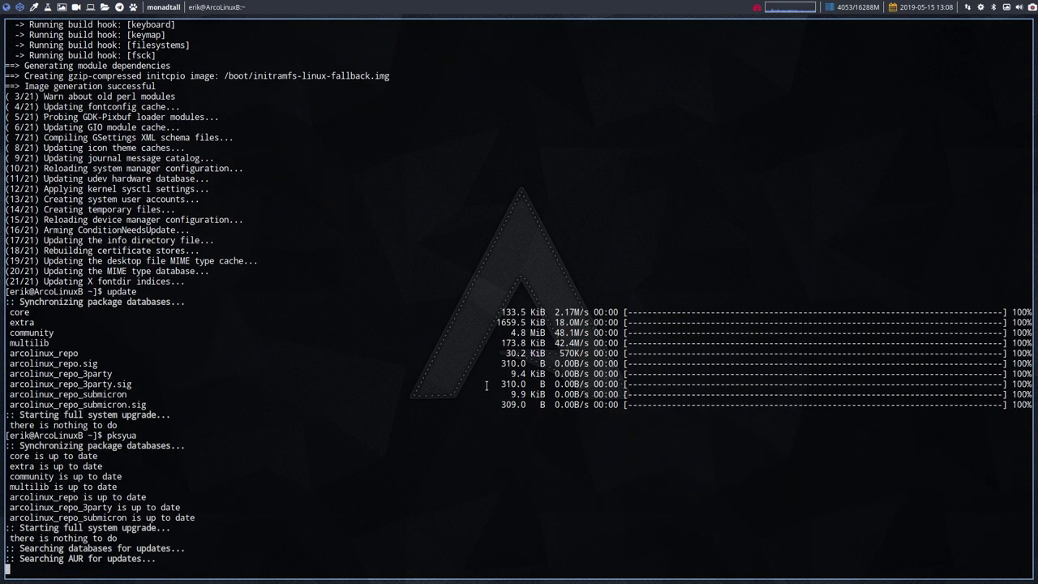
key("Return")
key("Return")
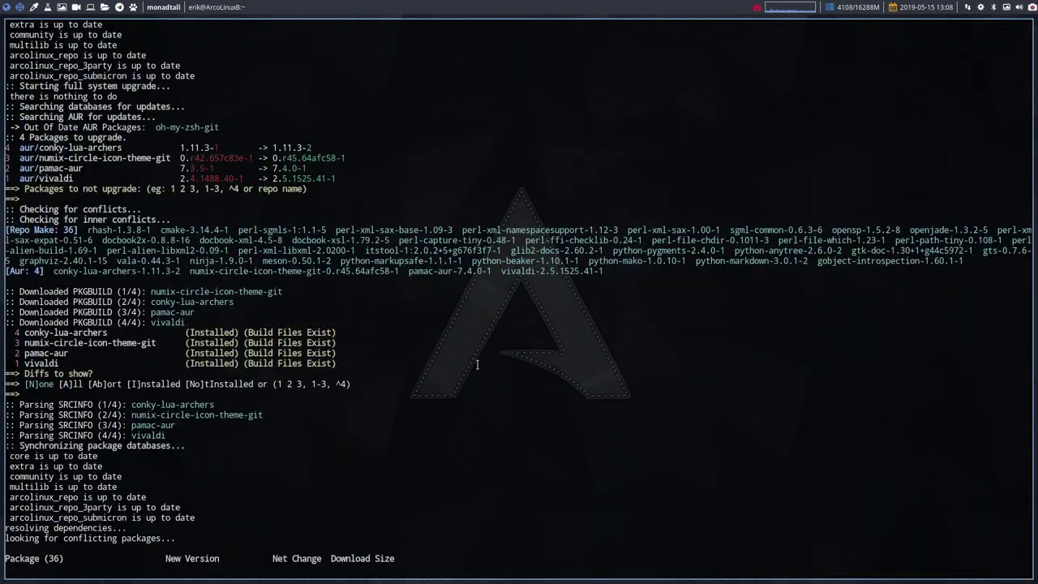
Review the four AUR upgrades, then rerun pksyua to confirm nothing remains.
left_click_drag(97, 230, 7, 199)
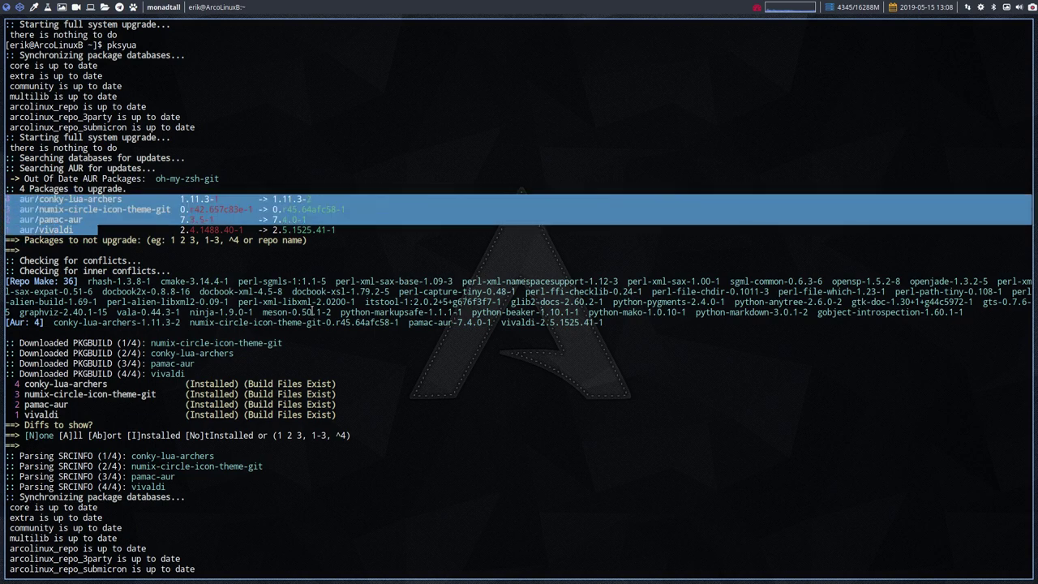
scroll(312, 312, "up", 15)
scroll(312, 312, "down", 20)
scroll(312, 312, "up", 20)
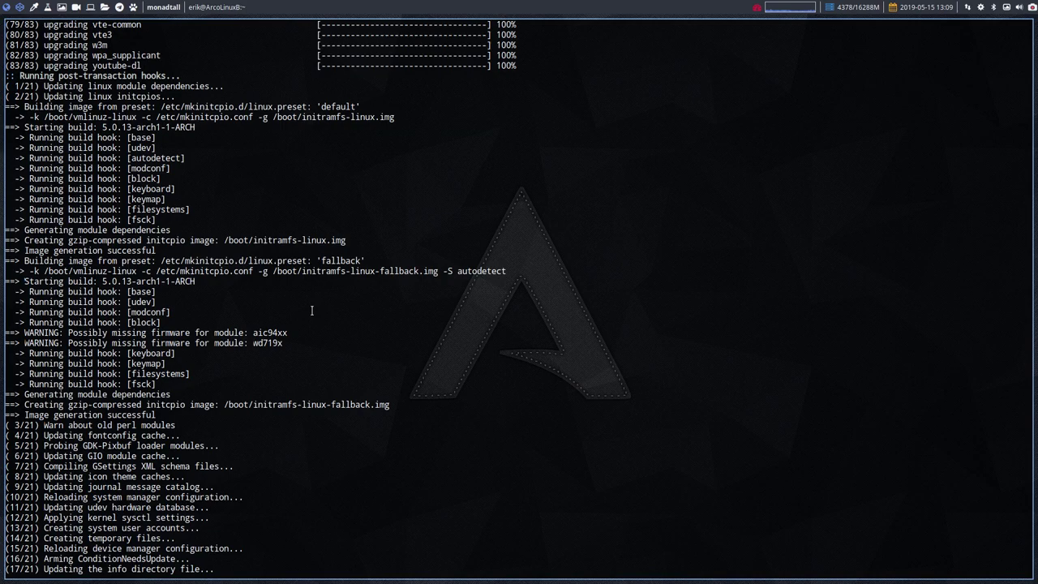
scroll(312, 311, "down", 20)
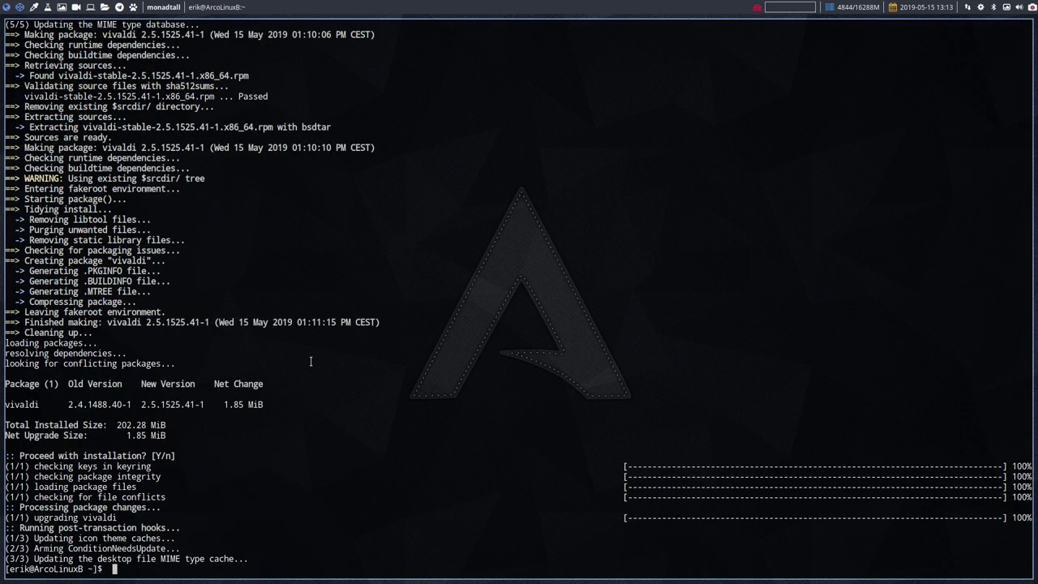
type("pksyua")
key("Return")
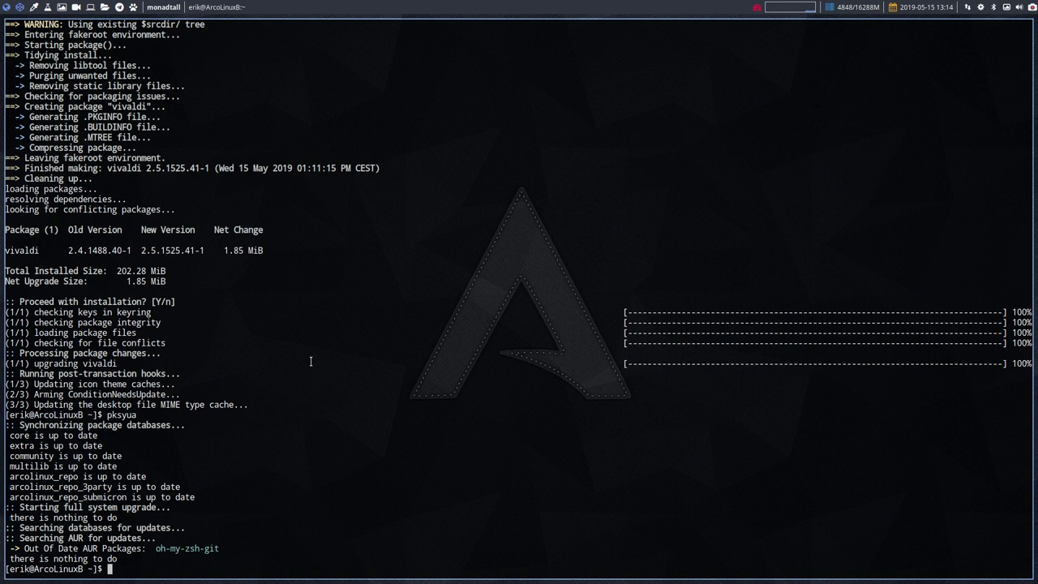
Run skel, then bupskel twice to back up the skel configuration.
type("skel")
key("Return")
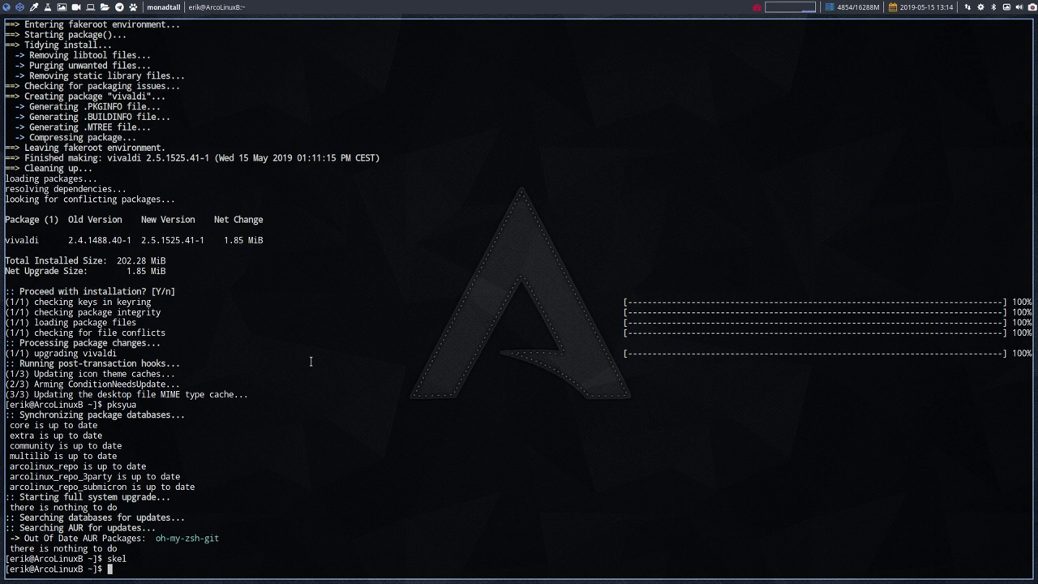
type("bupskel")
key("Return")
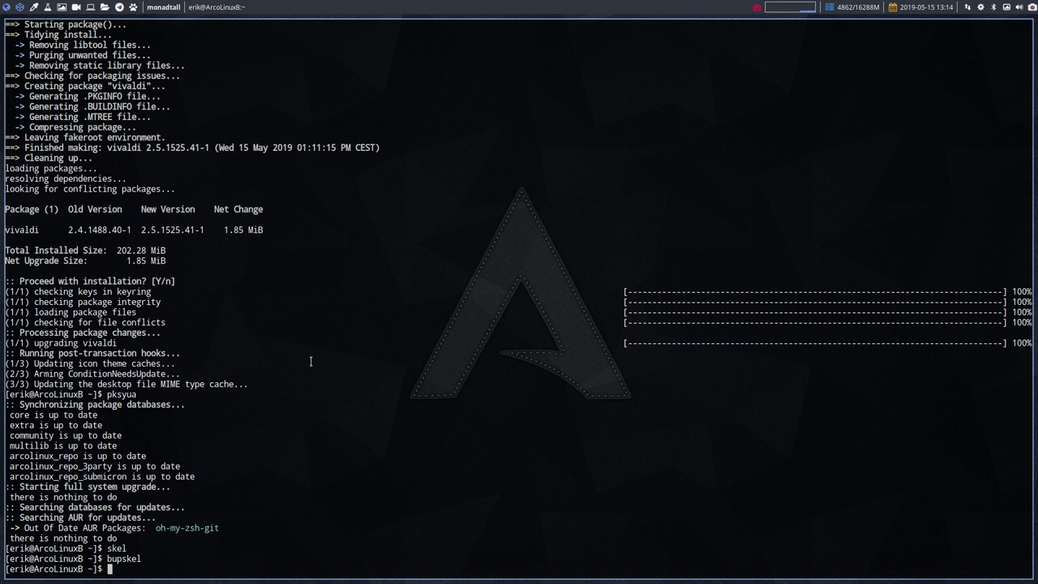
type("bupskel")
key("Return")
Close the terminal and open Thunar on the home folder with hidden files shown.
key("super+q")
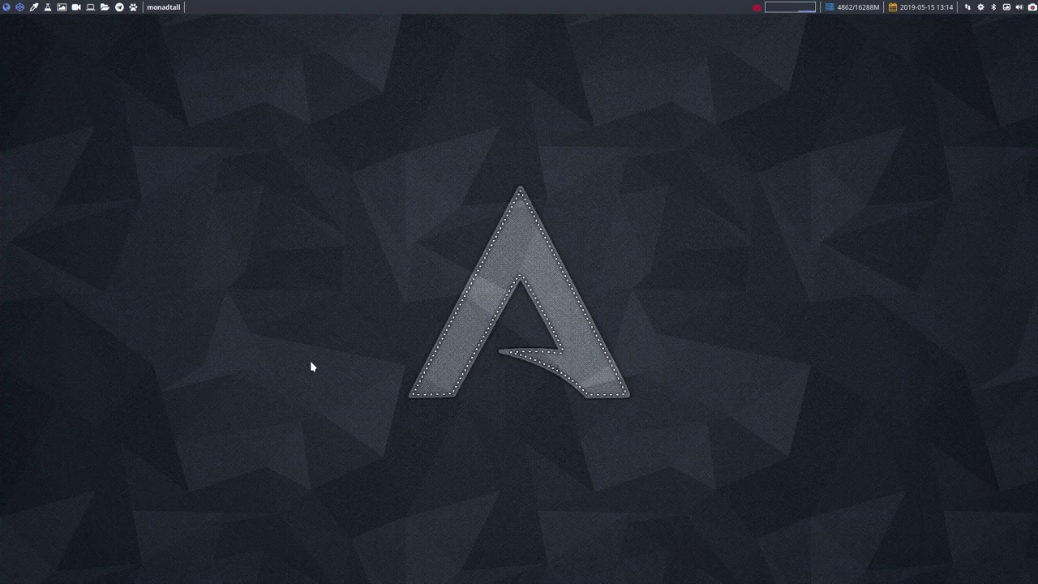
key("super+shift+Return")
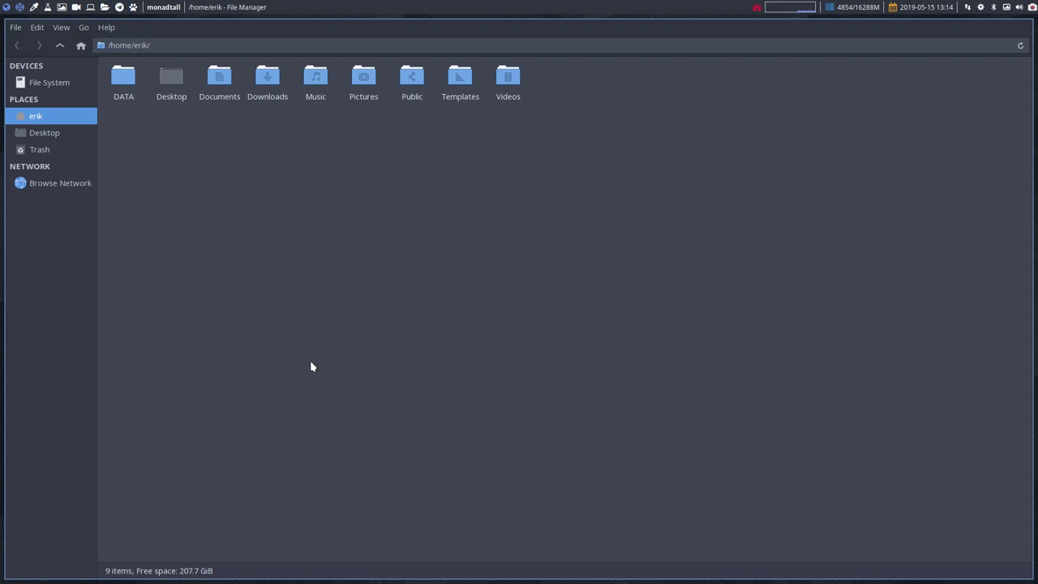
key("ctrl+h")
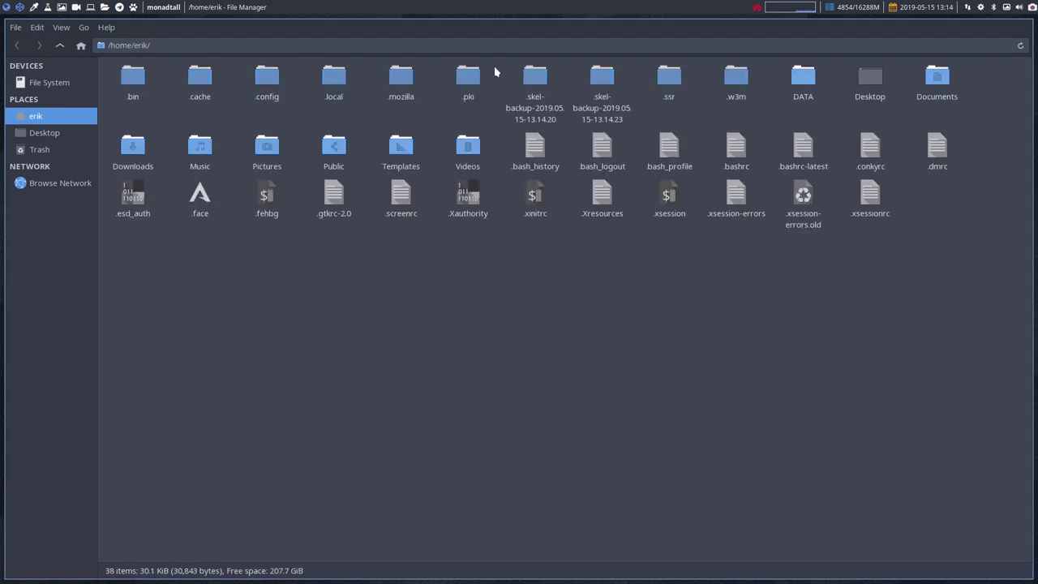
Select both .skel-backup folders and choose Compare from their context menu.
left_click(535, 78)
left_click(602, 79, "ctrl")
right_click(600, 85)
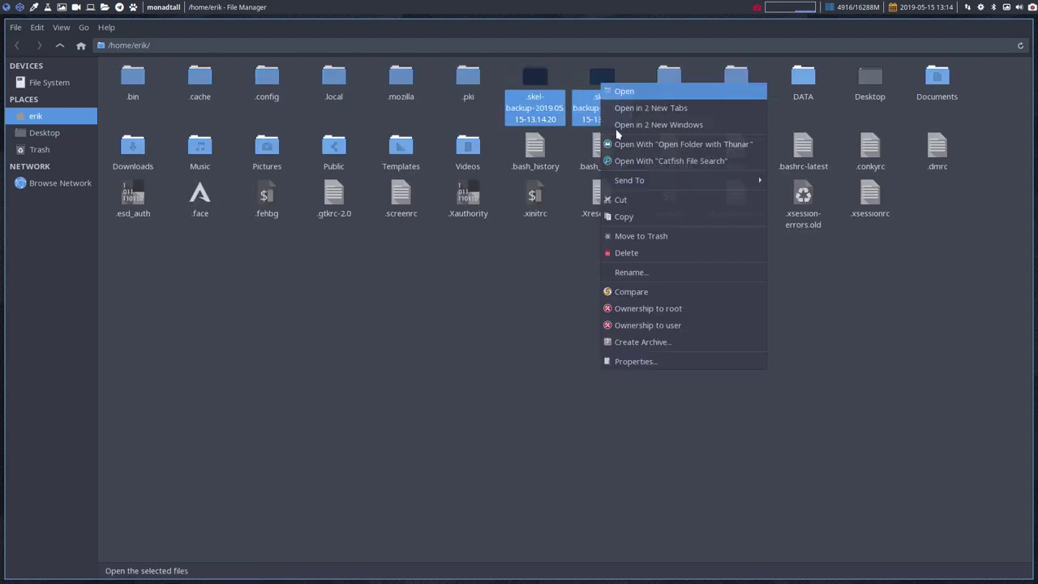
left_click(667, 293)
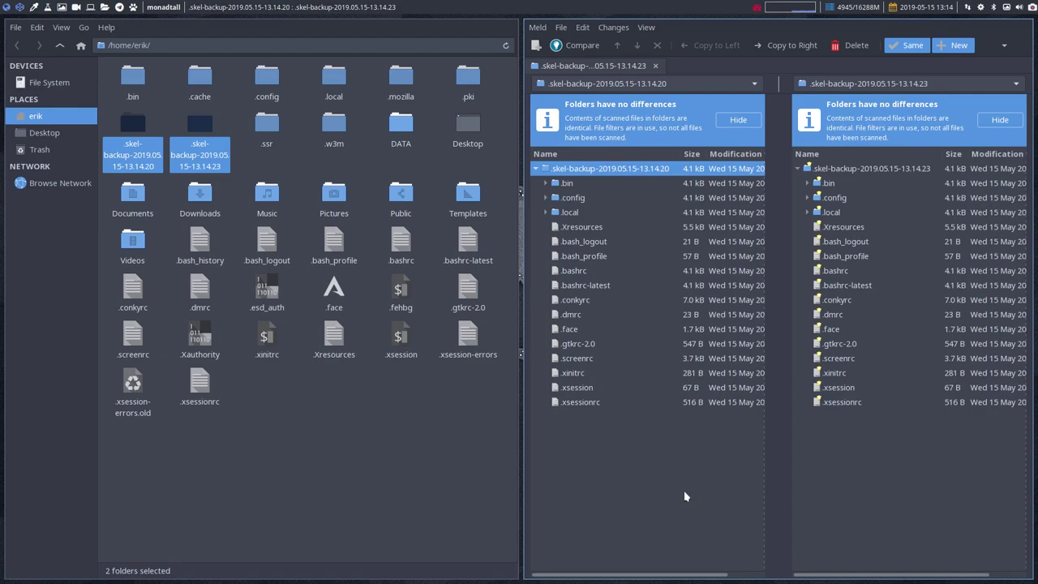
Close Meld's no-differences folder comparison and the Thunar window with super+q.
key("super+q")
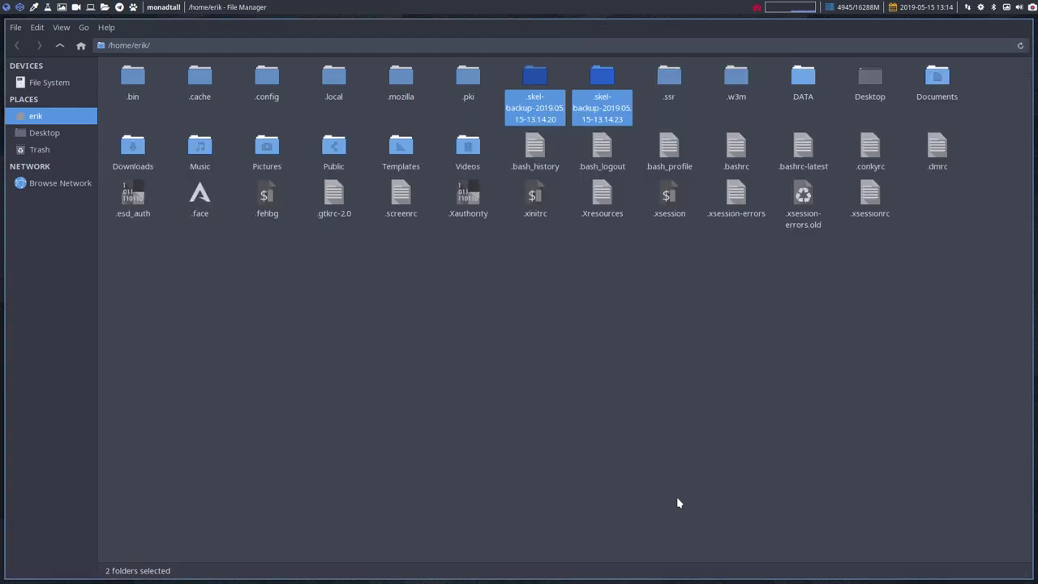
key("super+q")
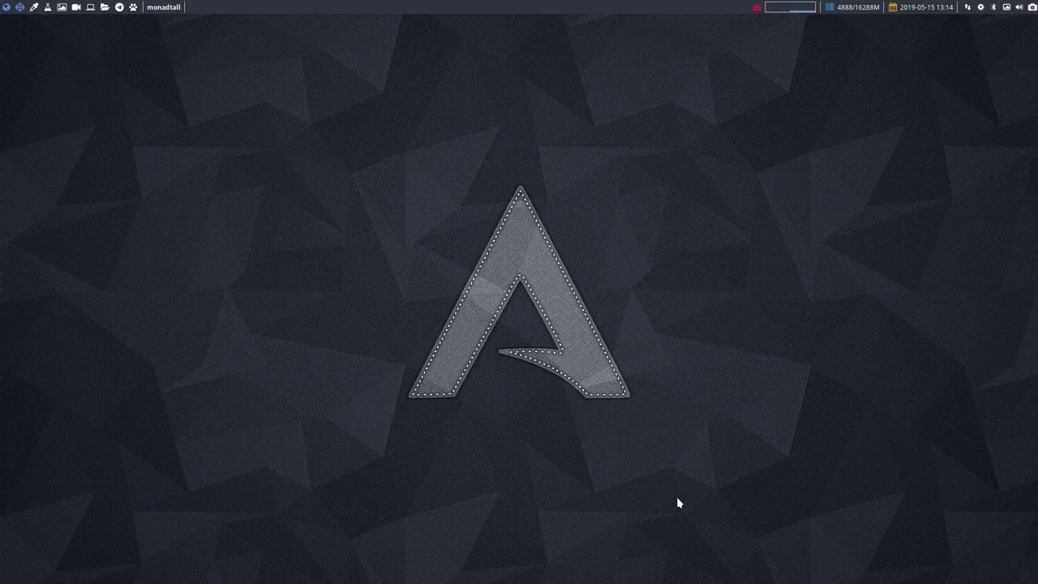